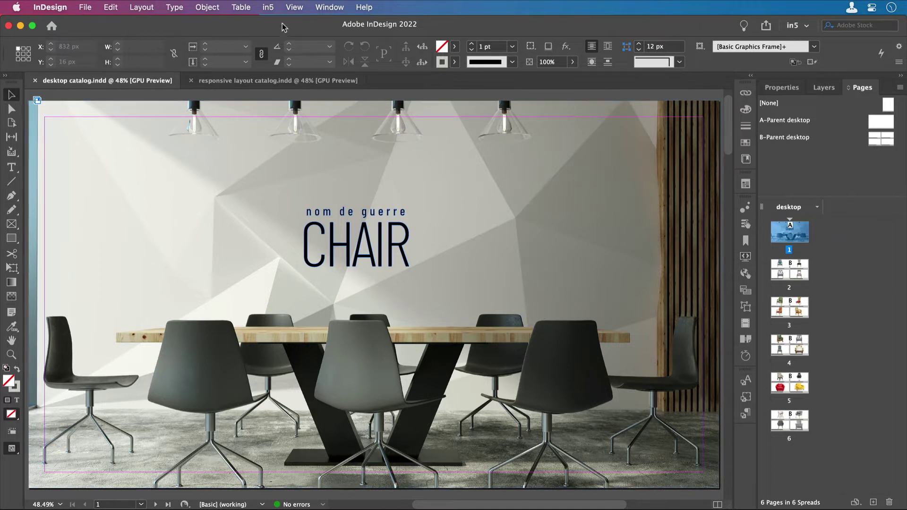
Step: Open in5's Export HTML5 dialog and switch Export Range from All Pages to Custom
click(269, 8)
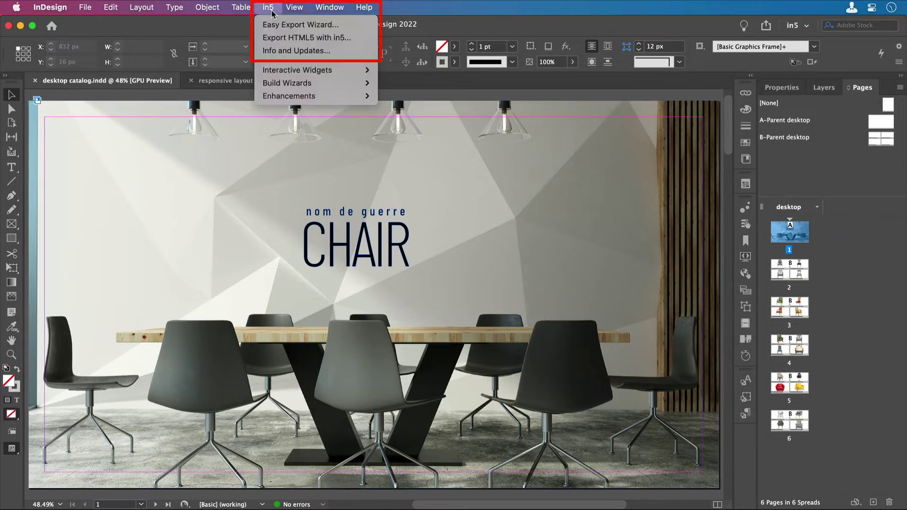
click(357, 38)
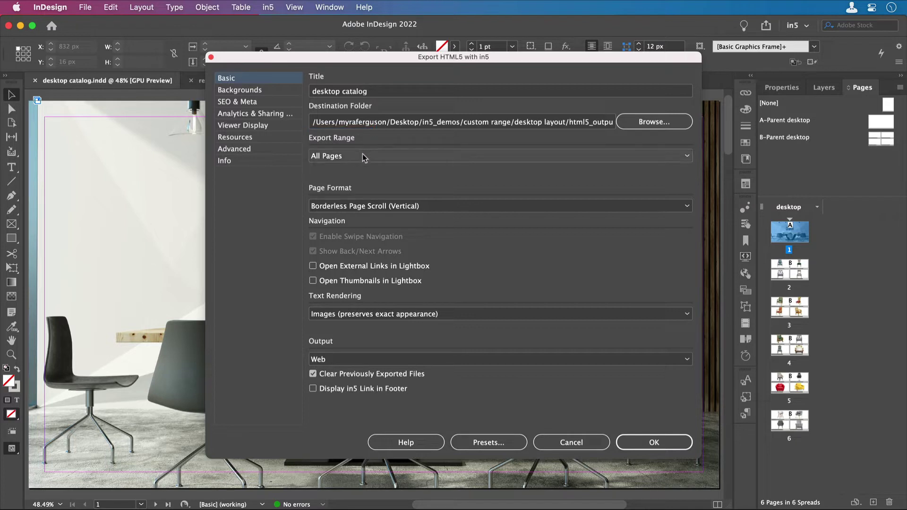
click(362, 155)
click(361, 189)
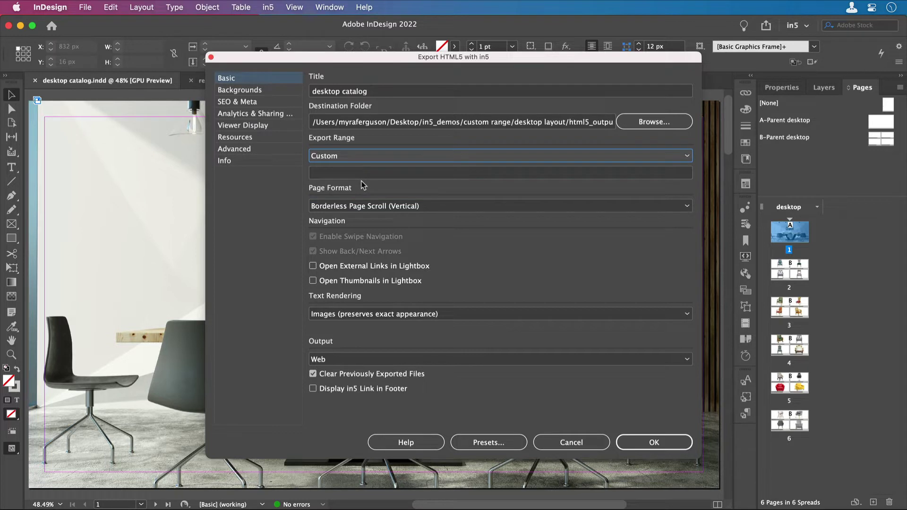
Step: Try custom ranges 2-4 and 2,5, then leave the range as page 2 only
click(348, 172)
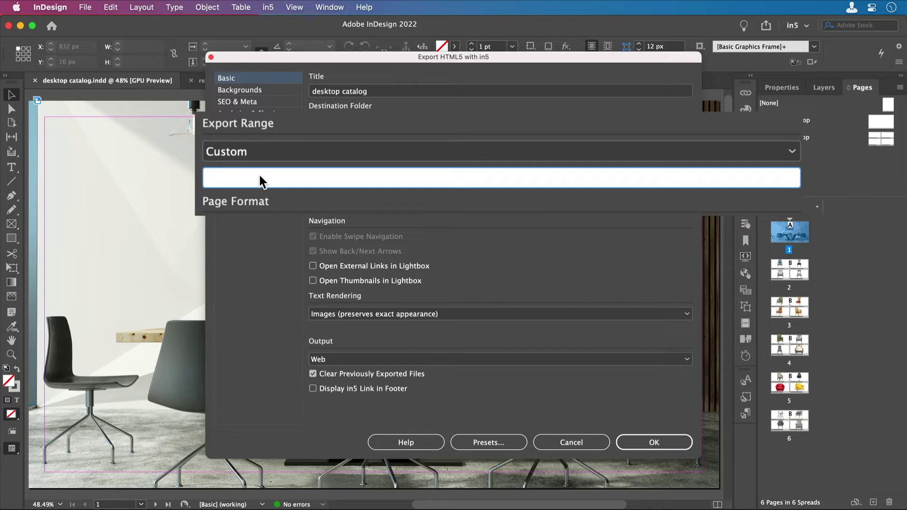
text(2-4)
key(BackSpace)
key(BackSpace)
text(,5)
key(BackSpace)
key(BackSpace)
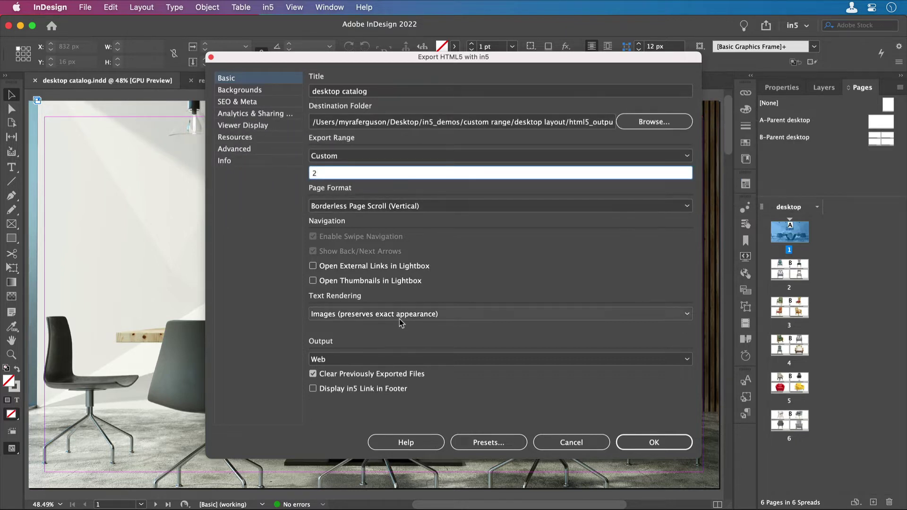
Step: Export page 2 as Multi-page web HTML5 output
click(392, 362)
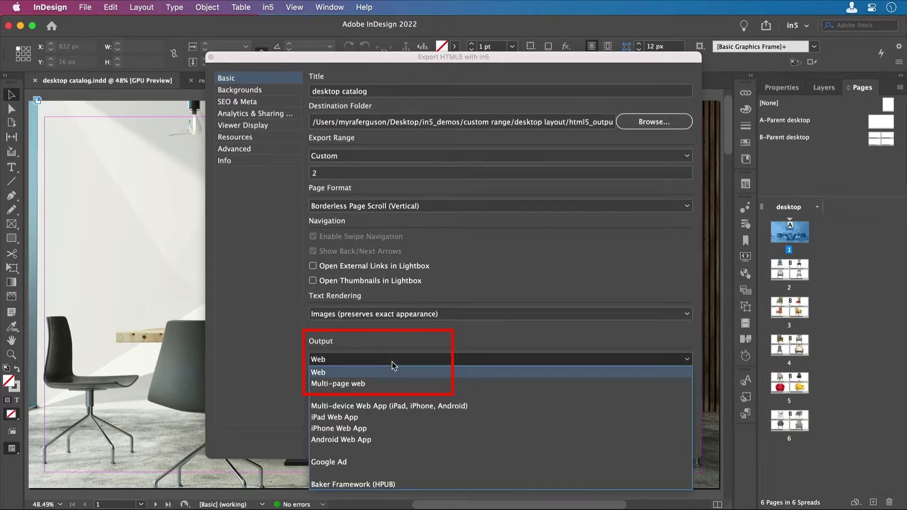
click(390, 384)
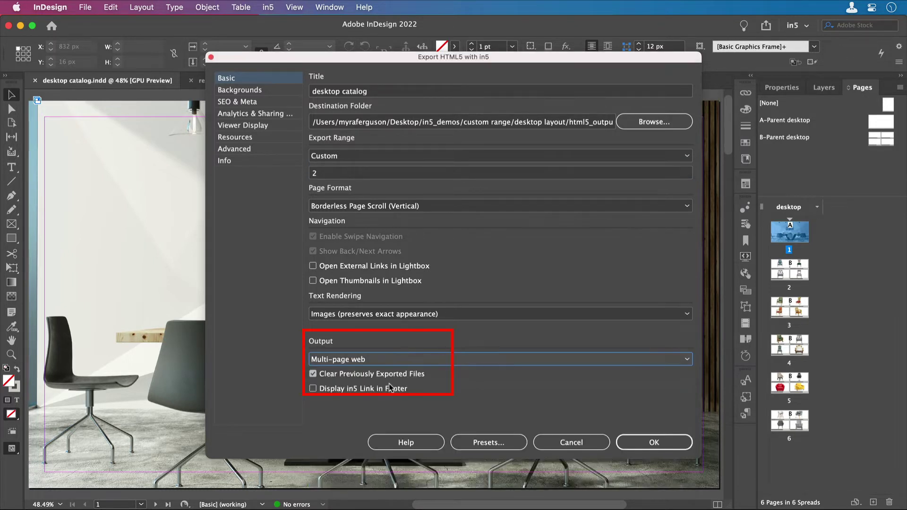
click(647, 445)
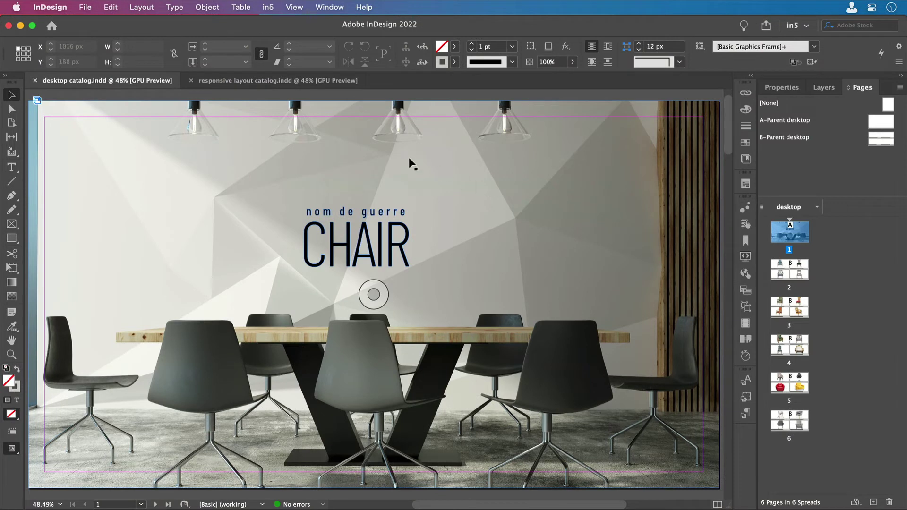
Step: Switch to responsive layout catalog.indd and open its in5 Export HTML5 settings
click(285, 79)
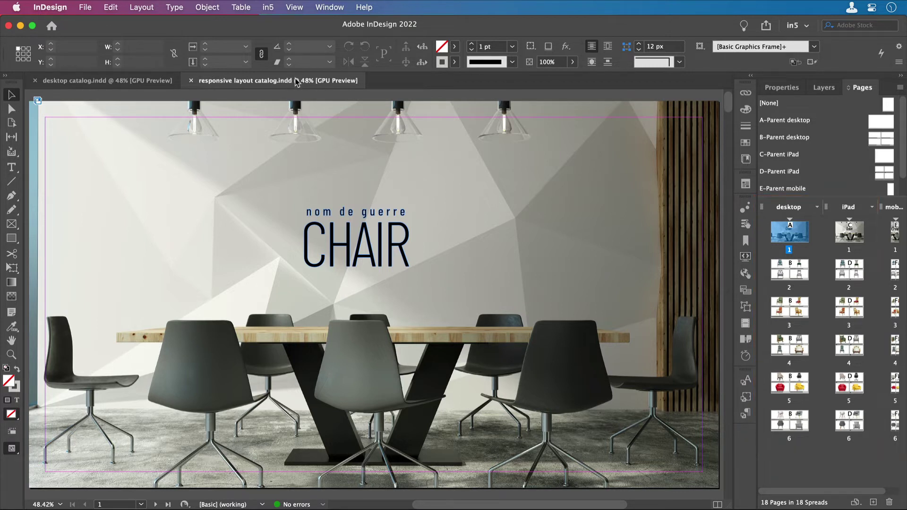
click(269, 8)
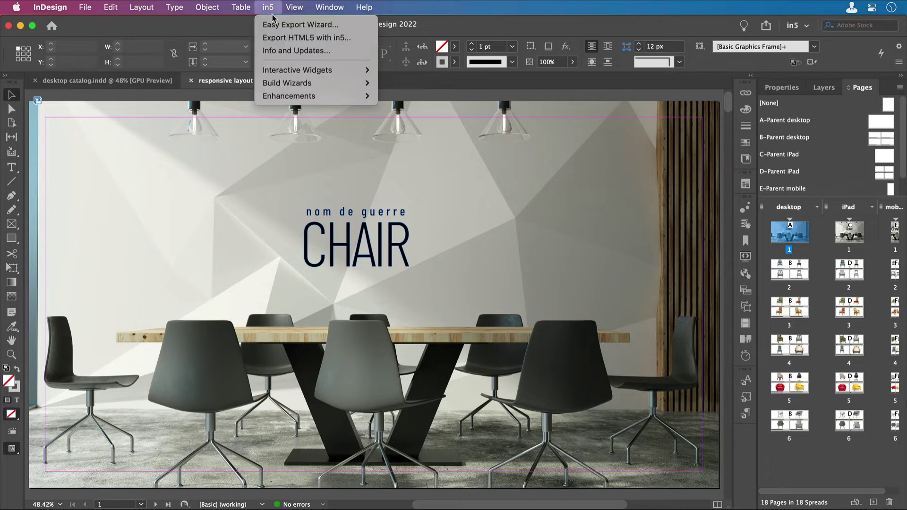
click(348, 38)
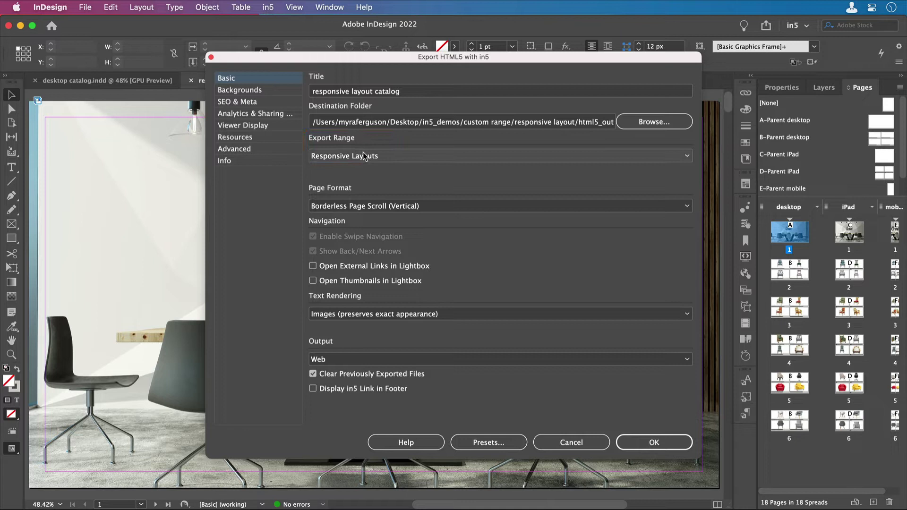
Step: Set Export Range to the desktop layout, then reopen the range choices
click(365, 160)
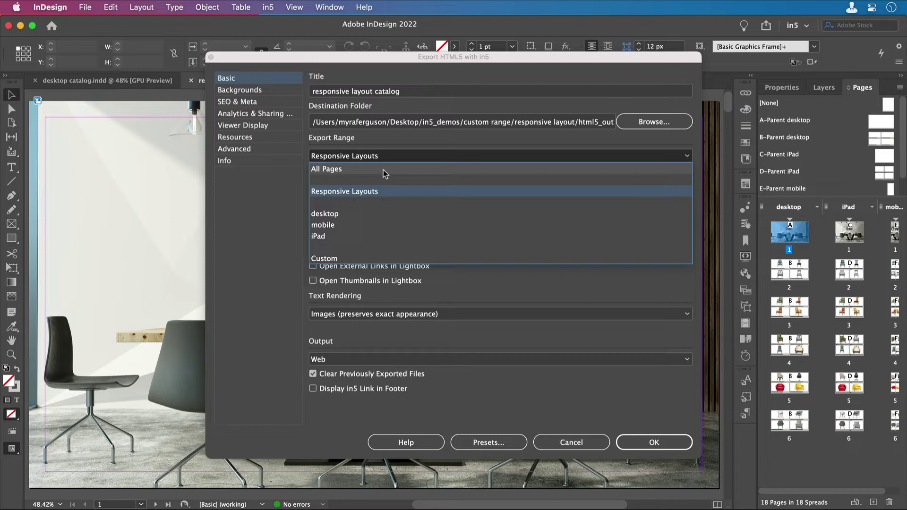
click(371, 216)
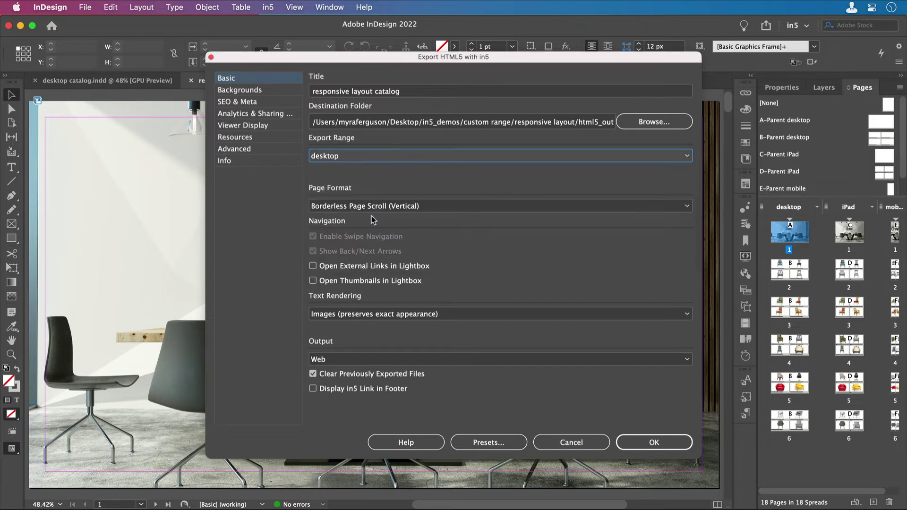
click(326, 159)
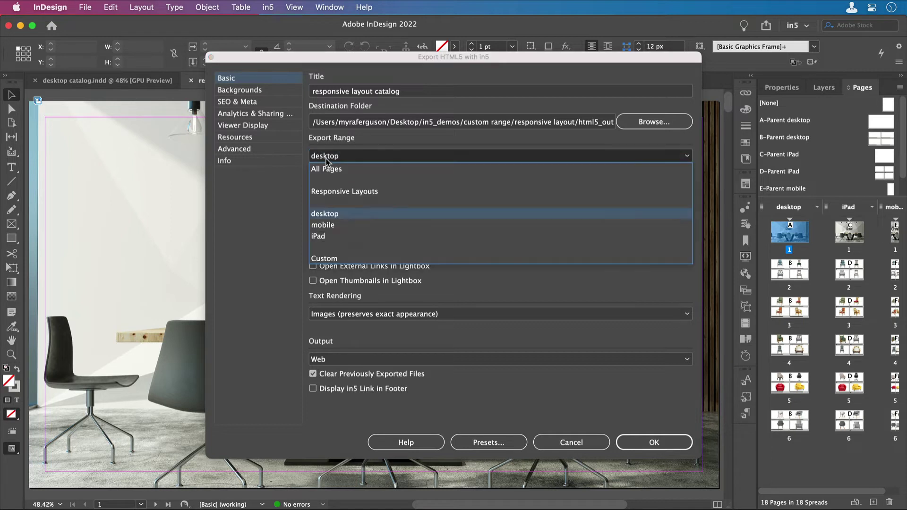
Step: Choose Custom, try desktop:2-4 then desktop:2,5, and select the whole entry
click(336, 257)
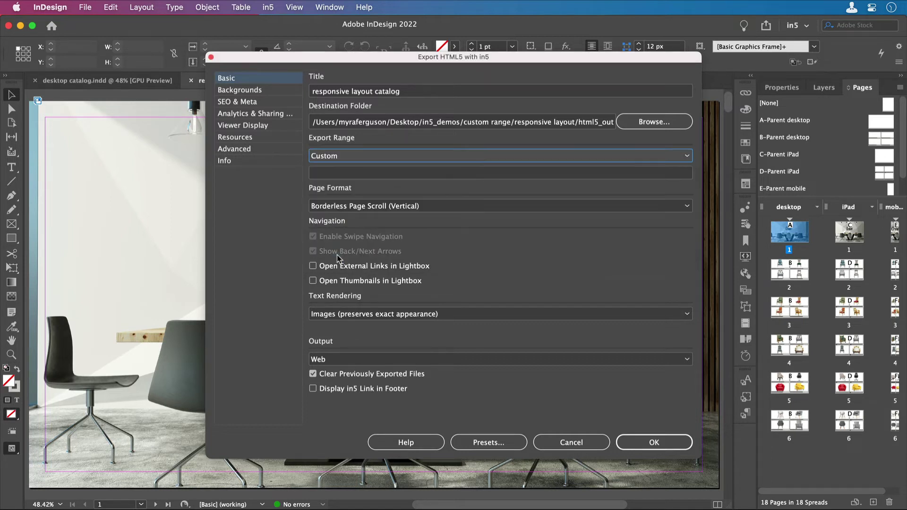
click(322, 175)
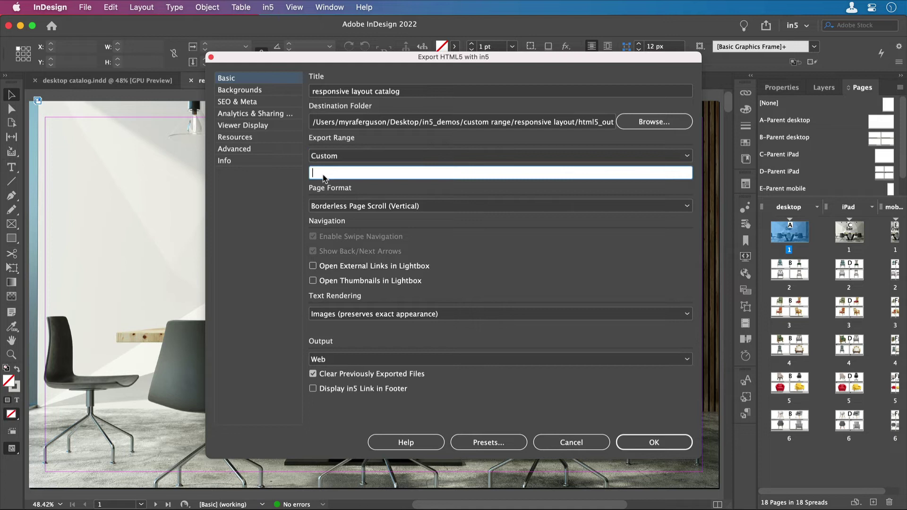
text(des)
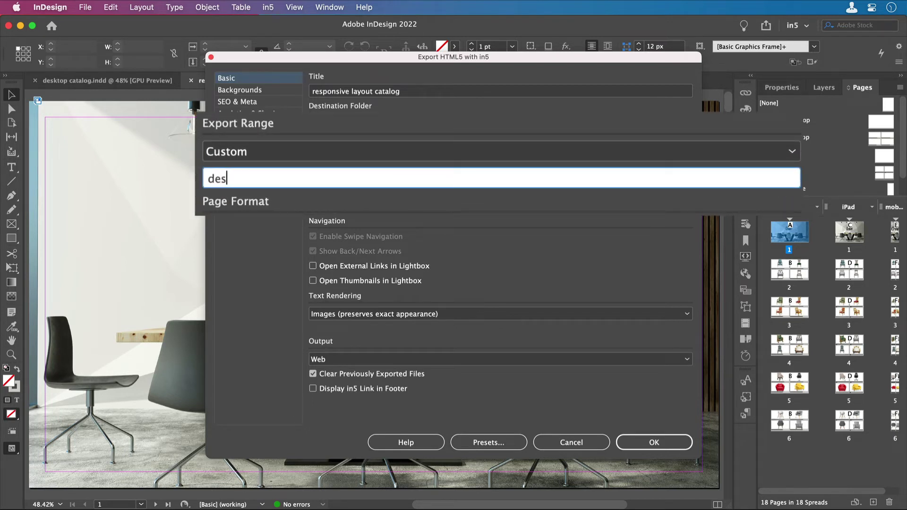
text(ktop:2)
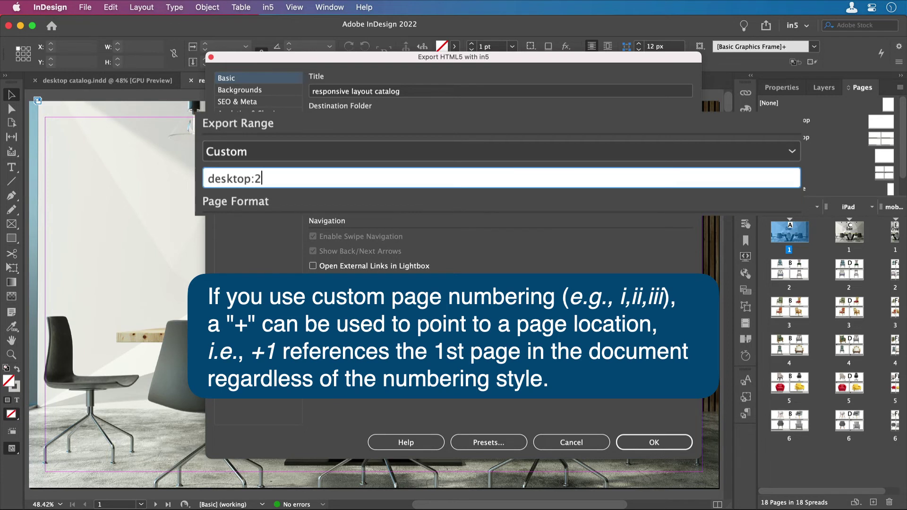
text(-4)
key(BackSpace)
key(BackSpace)
text(,5)
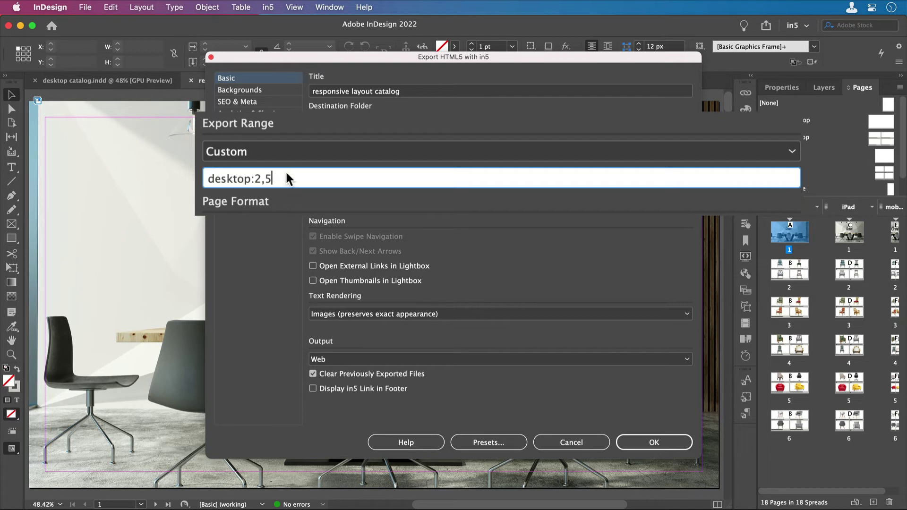
key(super+a)
Step: Replace the range with responsive:2 and export the responsive layout catalog
key(BackSpace)
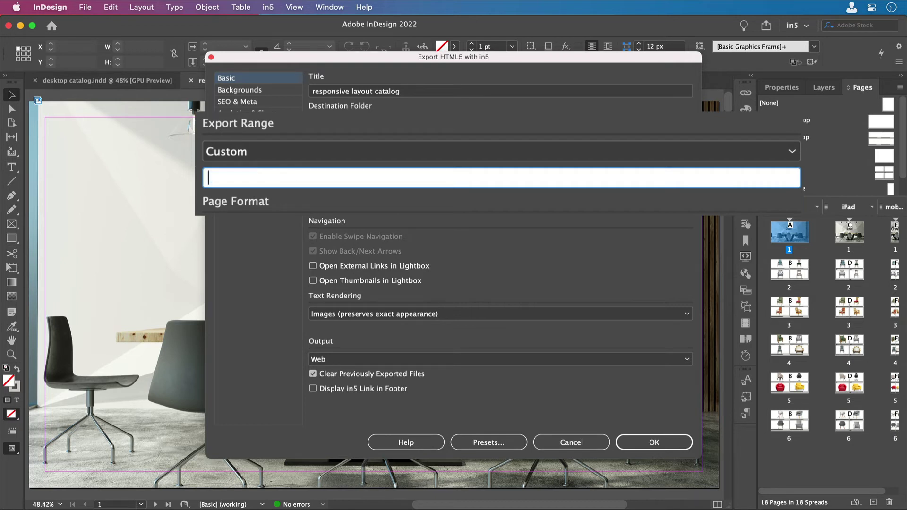
text(responsive:2)
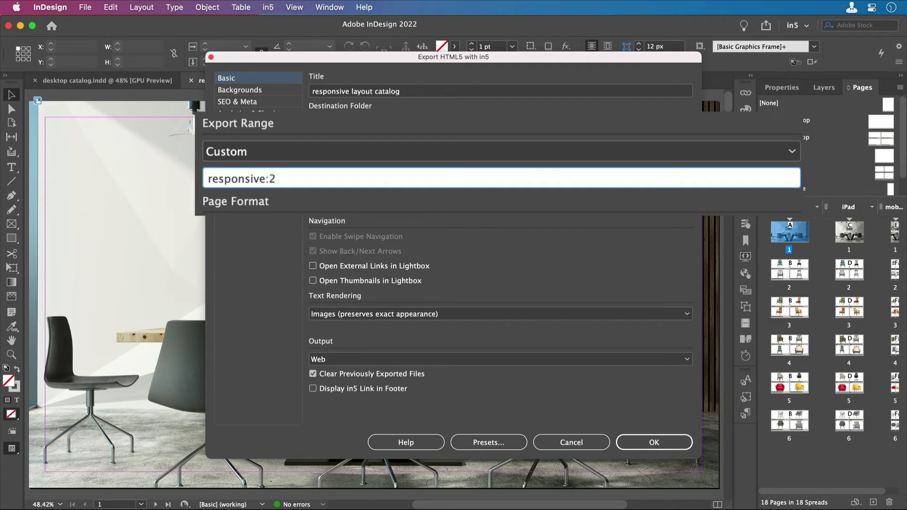
click(623, 441)
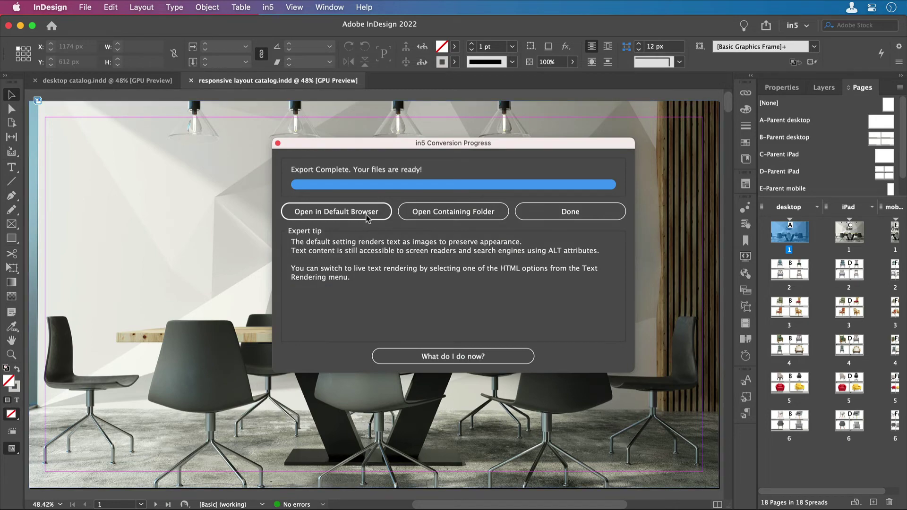
Step: View the exported catalog in Chrome in its own window, out of full screen
click(356, 211)
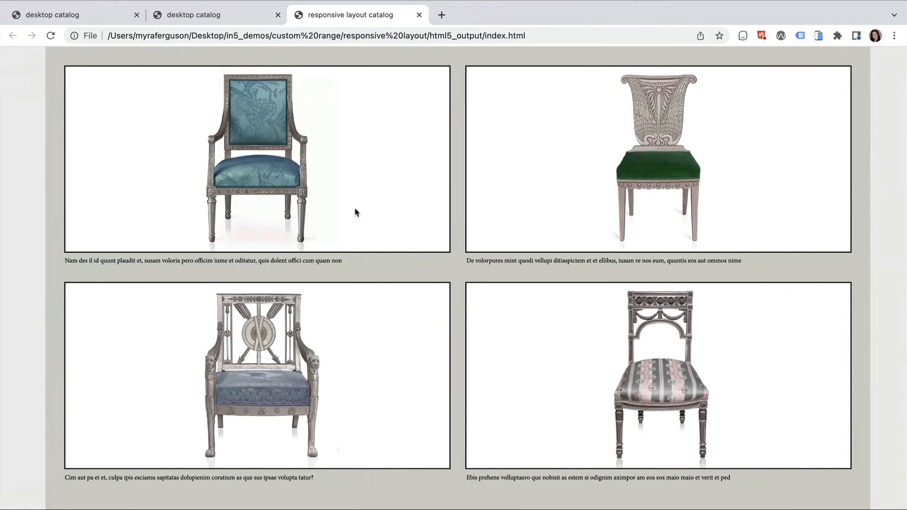
drag(314, 18, 314, 61)
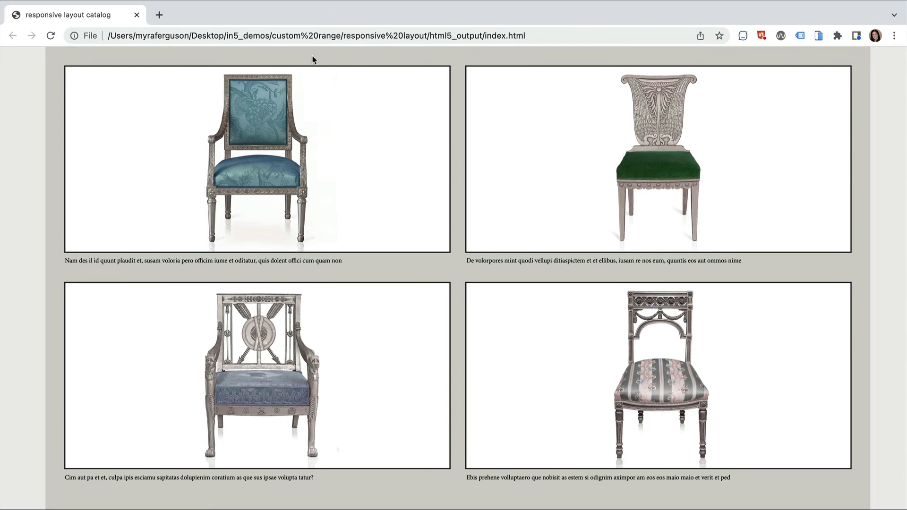
mouse_move(172, 9)
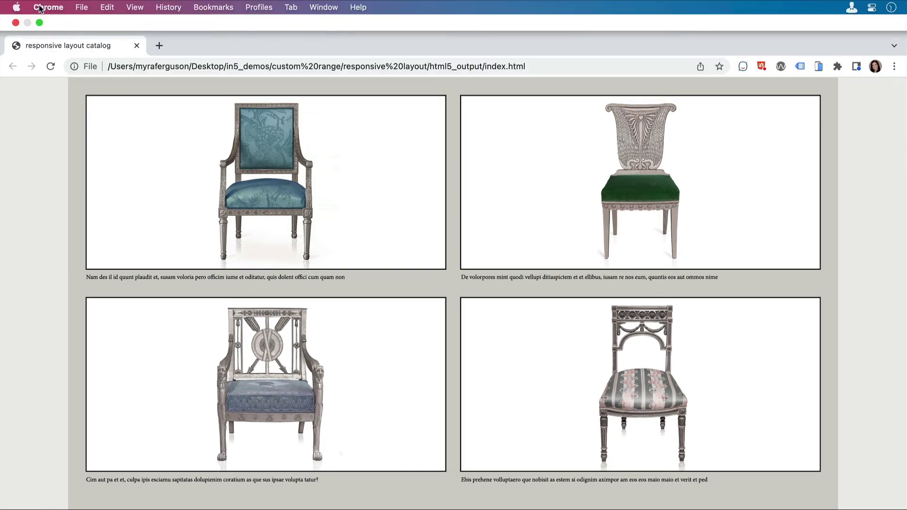
click(39, 22)
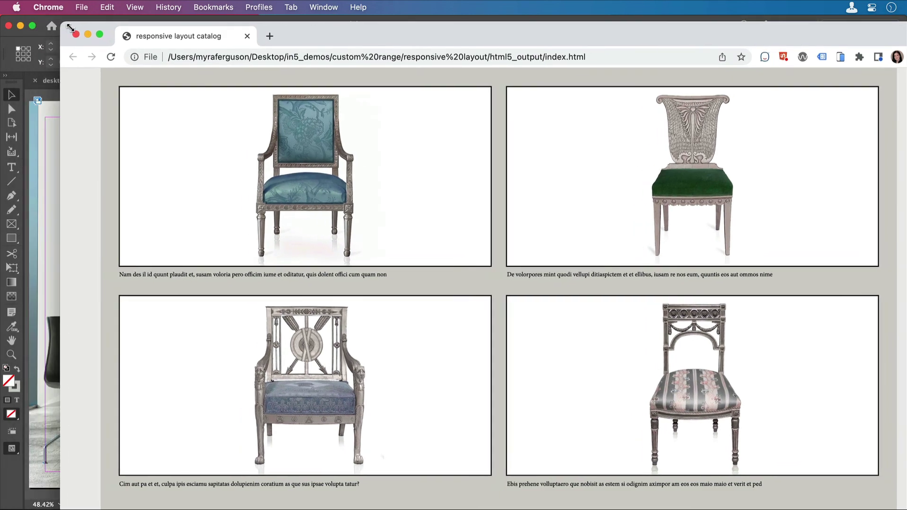
Step: Shrink Chrome to a narrow width beside InDesign so the chairs reflow into two columns
drag(70, 27, 644, 21)
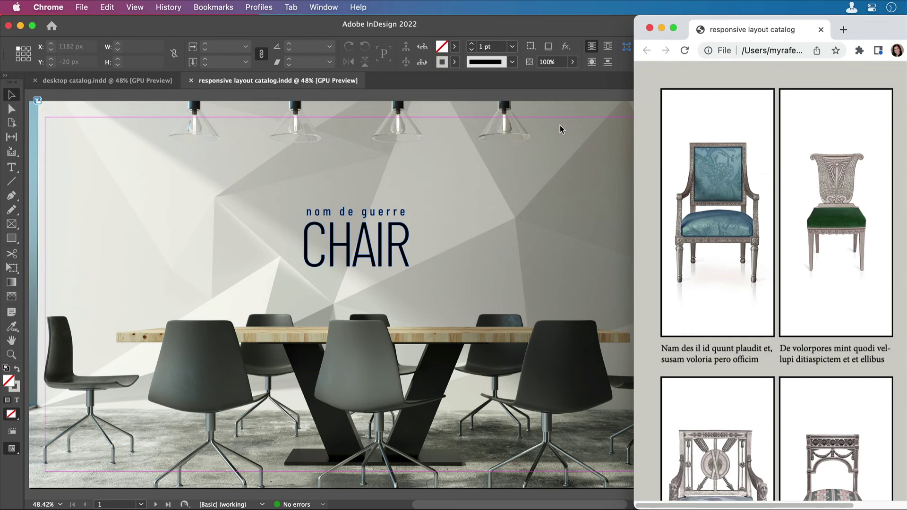
click(373, 294)
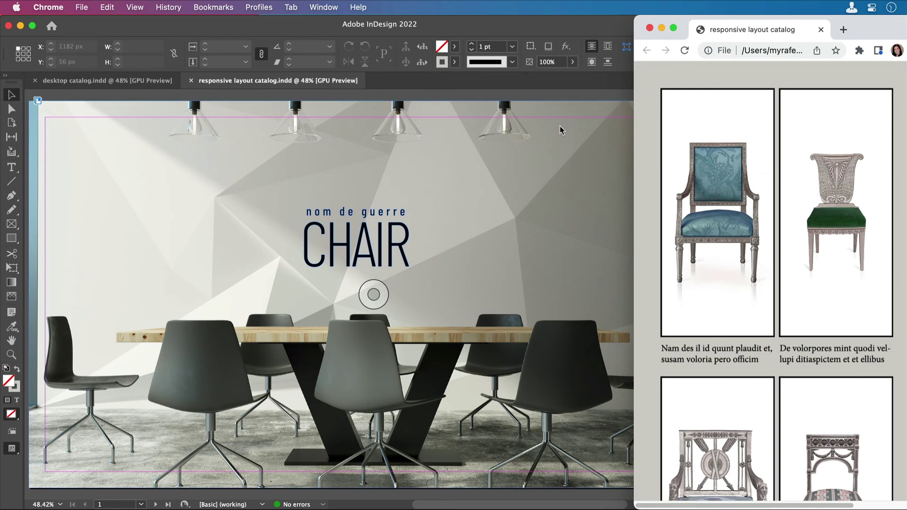